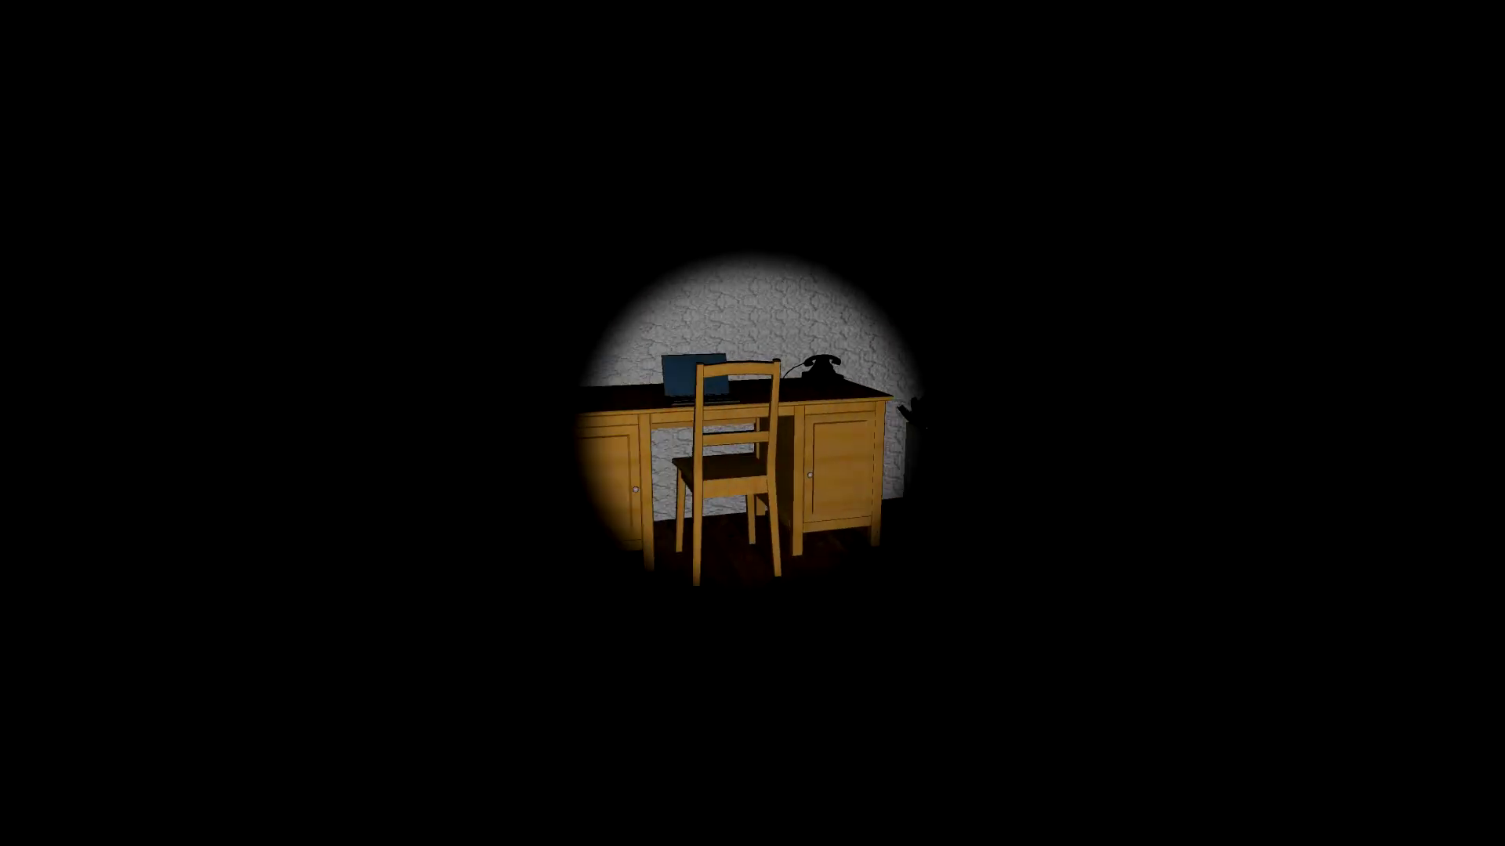
{"action": "left_click", "coordinate": [753, 423]}
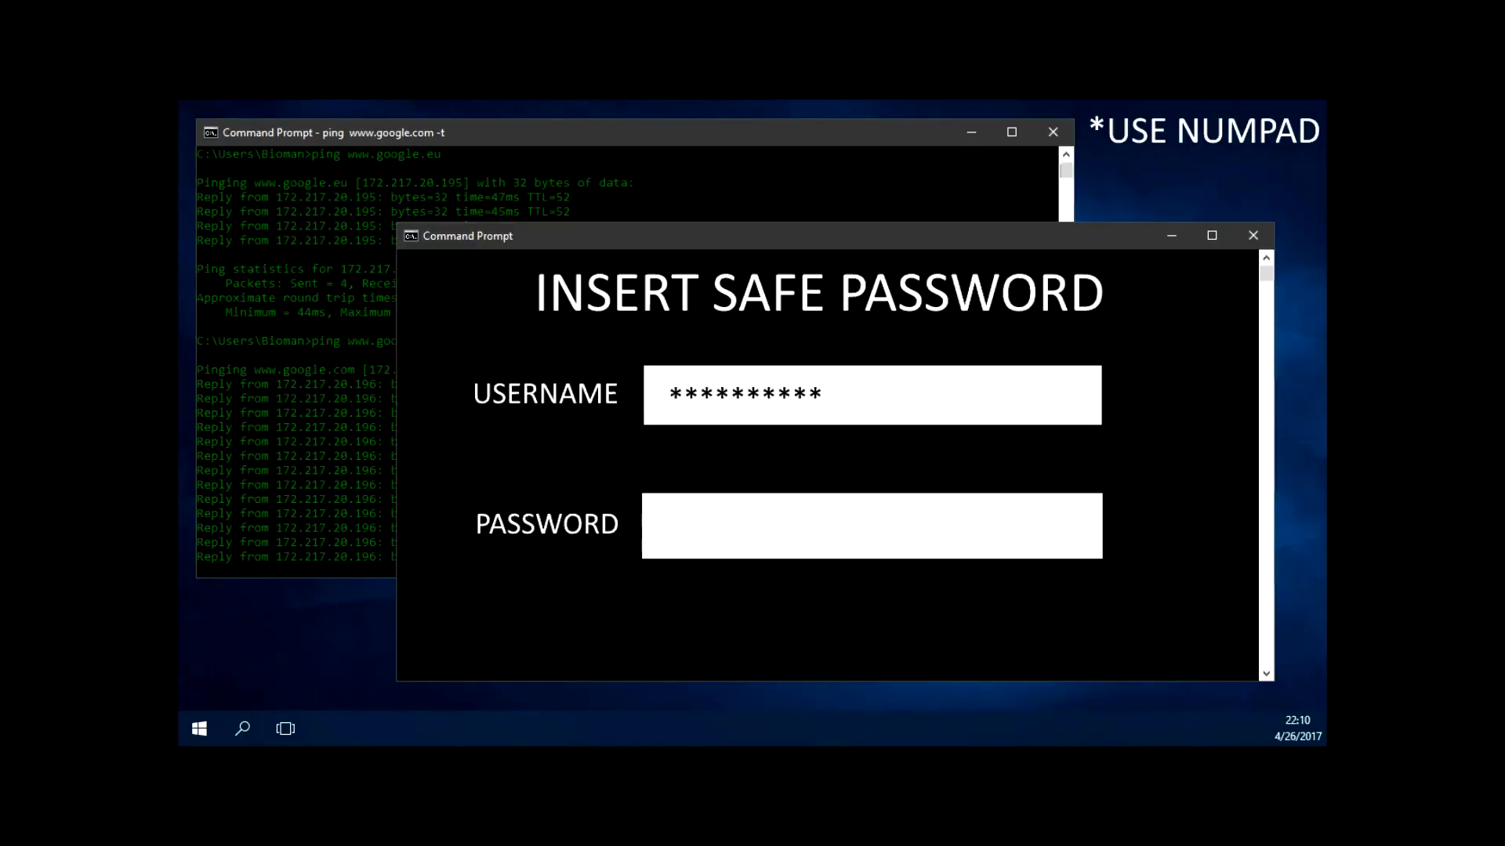